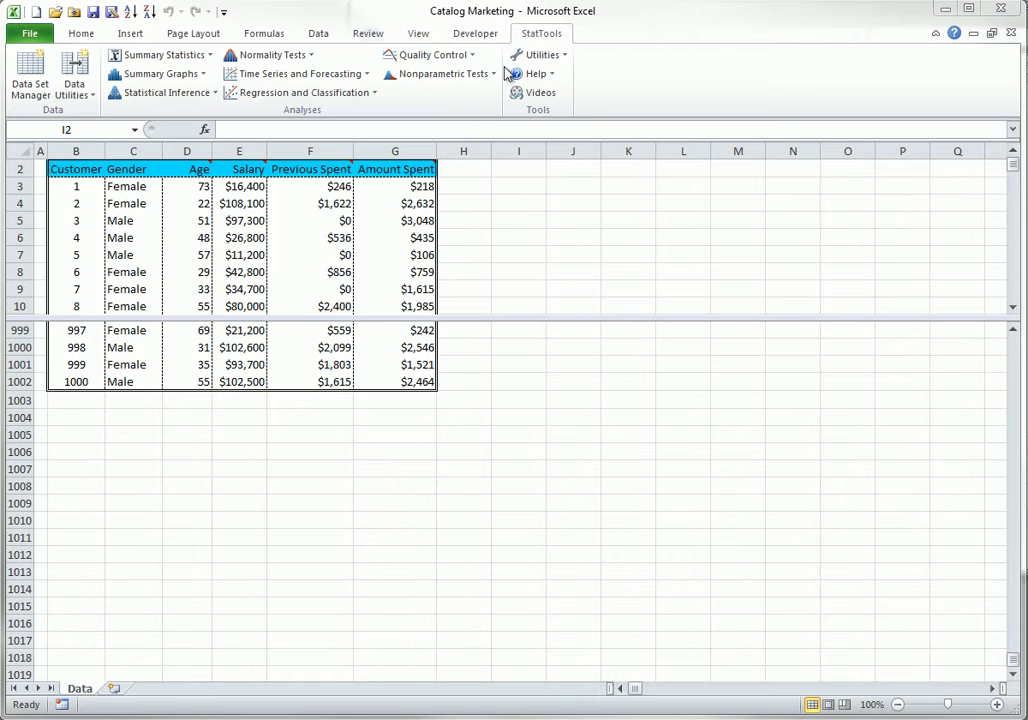
left_click(495, 79)
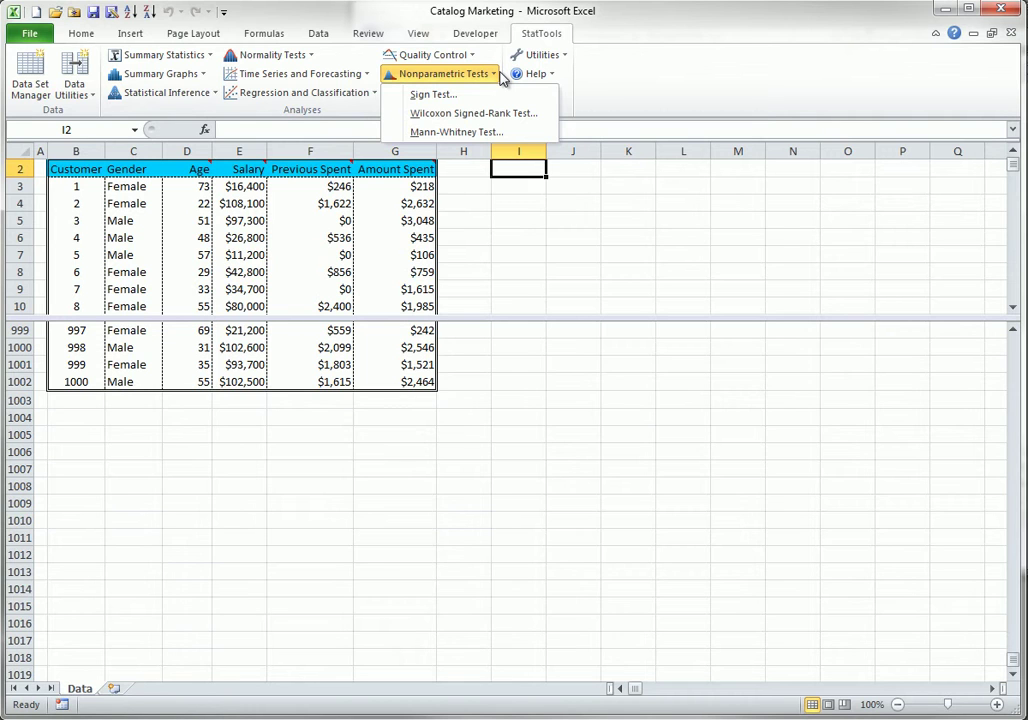
left_click(502, 78)
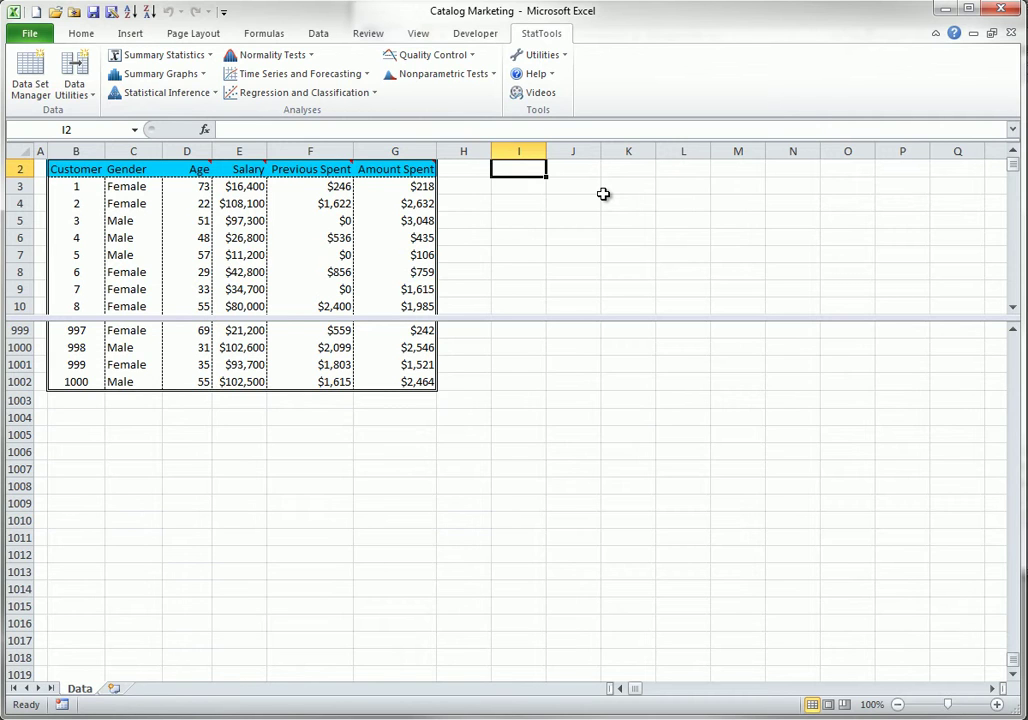
Run a one-sample Sign Test on Salary with a null hypothesis median of 50000 and the one-tailed Greater Than Null Value alternative
left_click(445, 74)
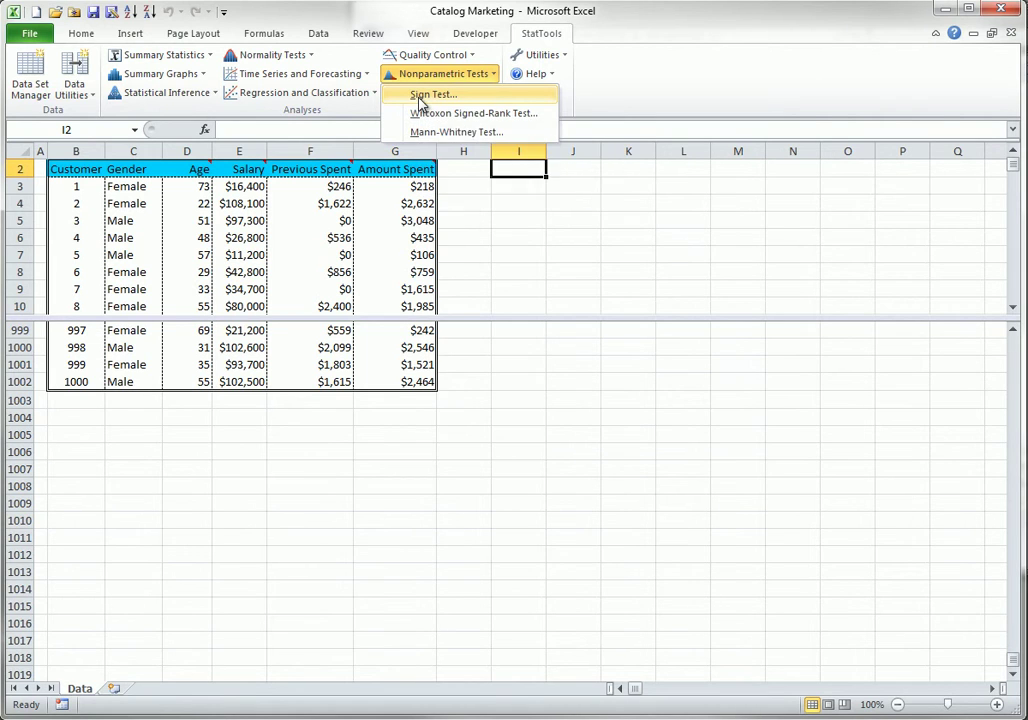
left_click(420, 99)
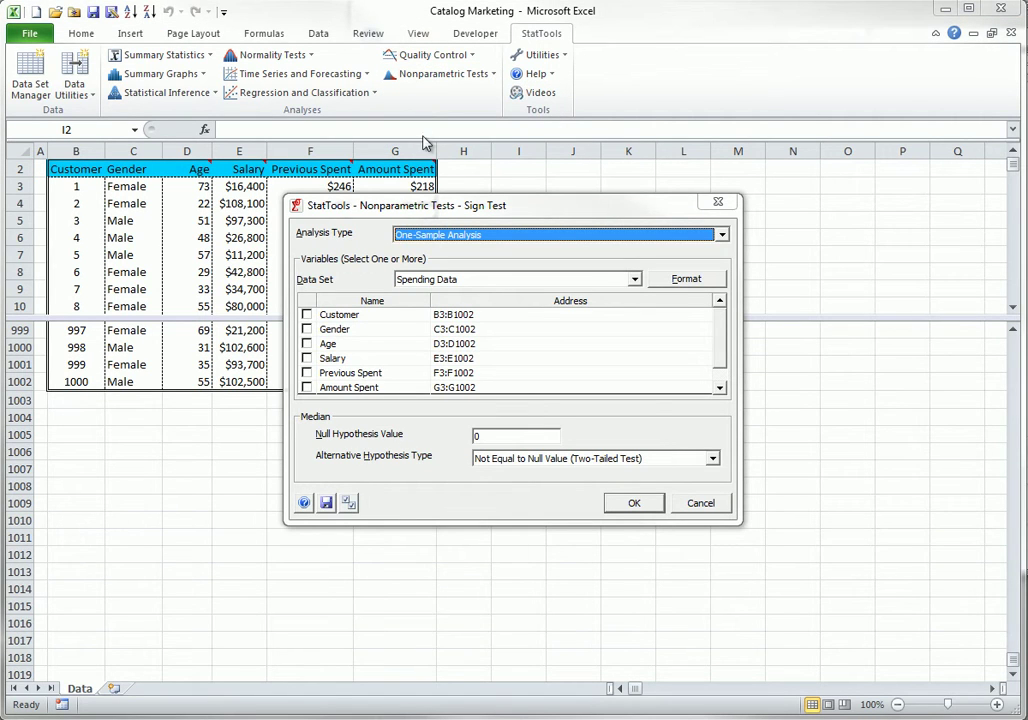
left_click(307, 358)
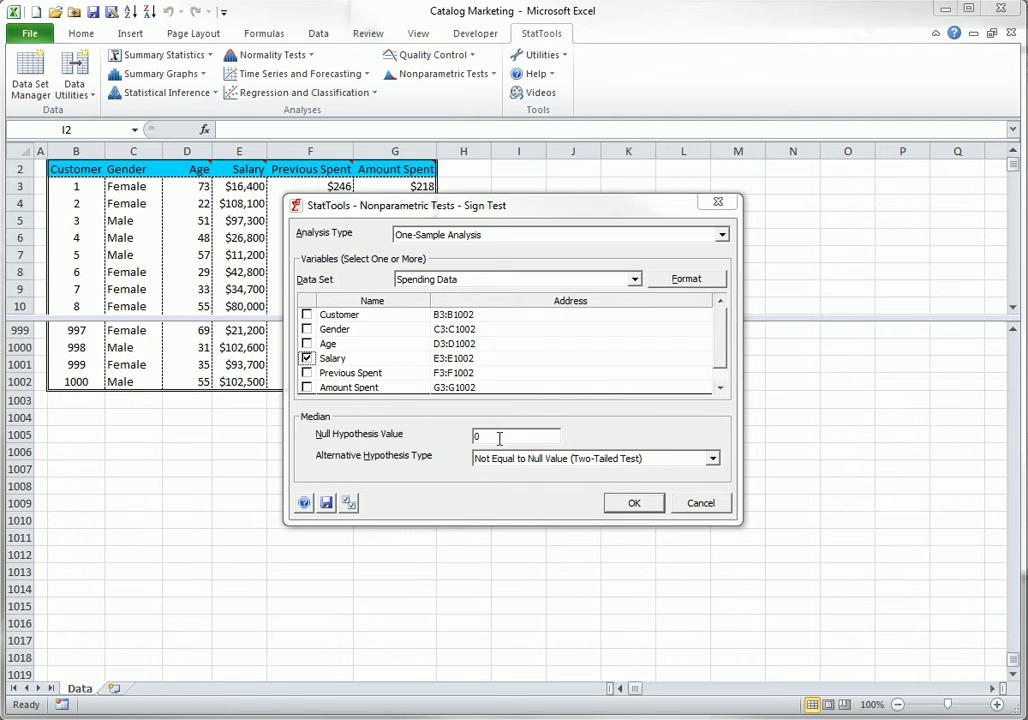
left_click_drag(541, 436, 436, 431)
type("50000")
left_click(713, 458)
left_click(551, 497)
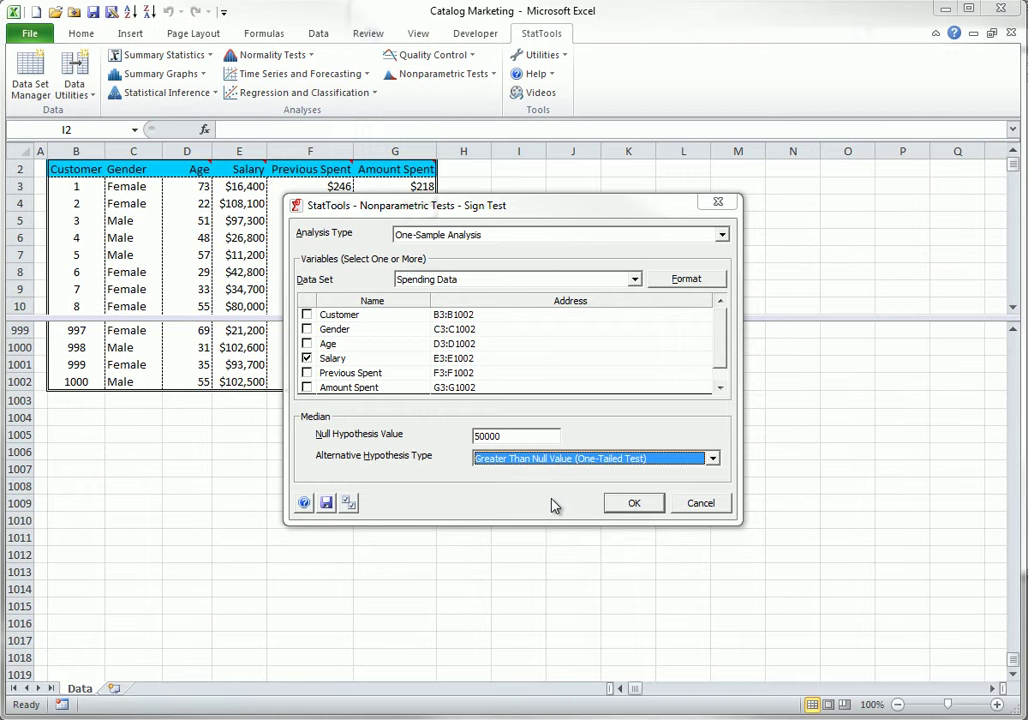
left_click(618, 505)
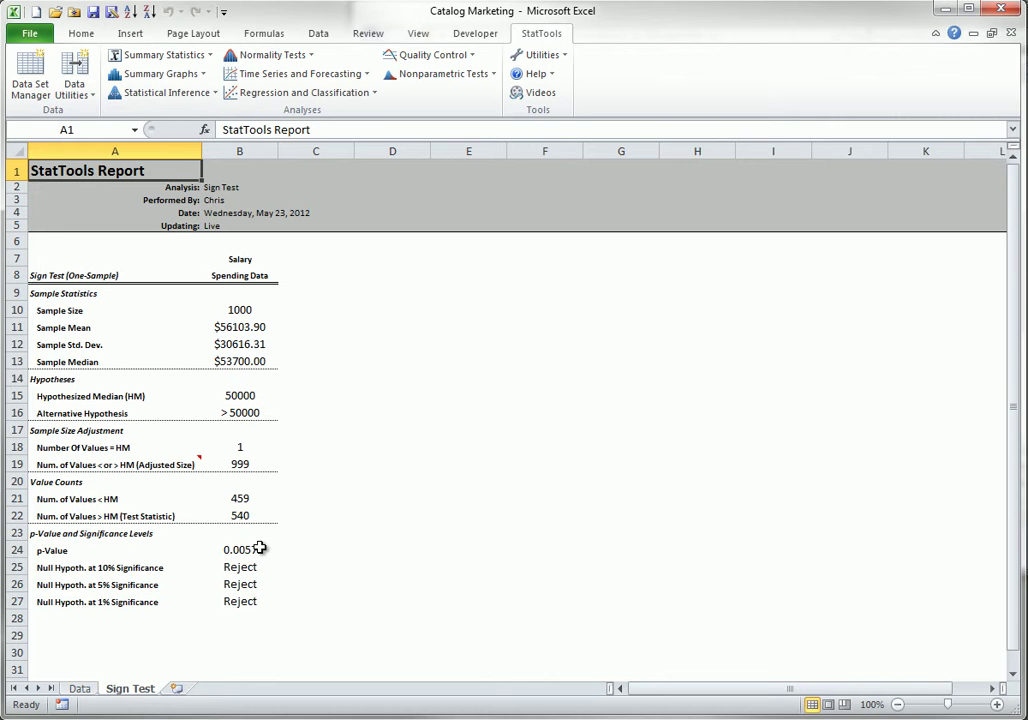
Run the one-sample Sign Test again on the Data sheet in Stacked format, with Gender as the category and Salary as the value
left_click(80, 688)
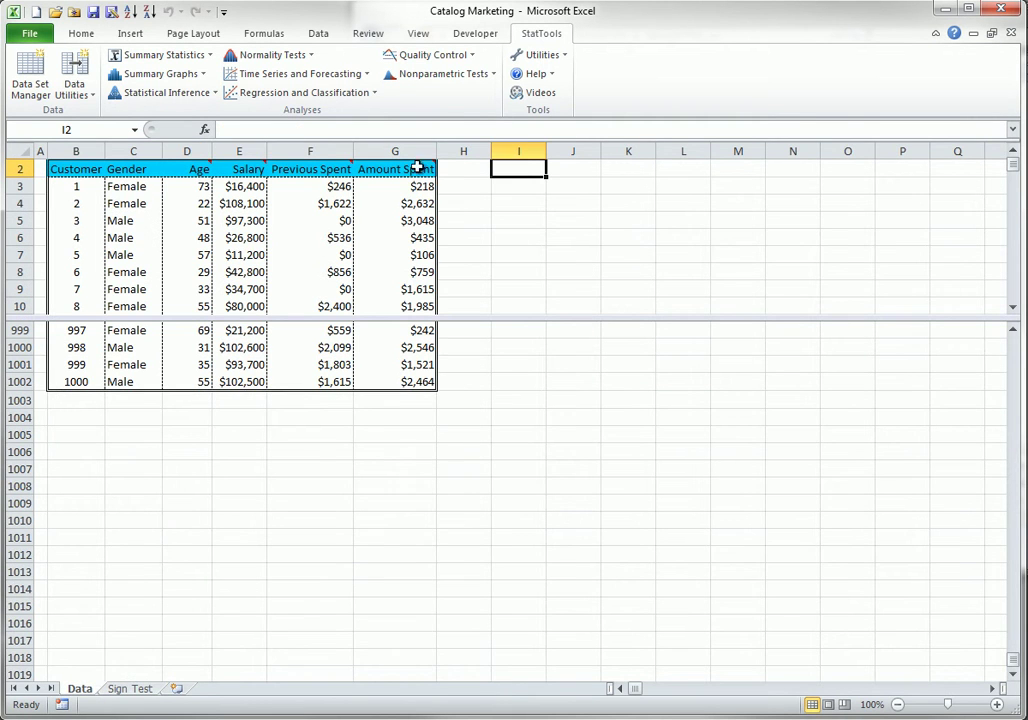
left_click(440, 74)
left_click(444, 95)
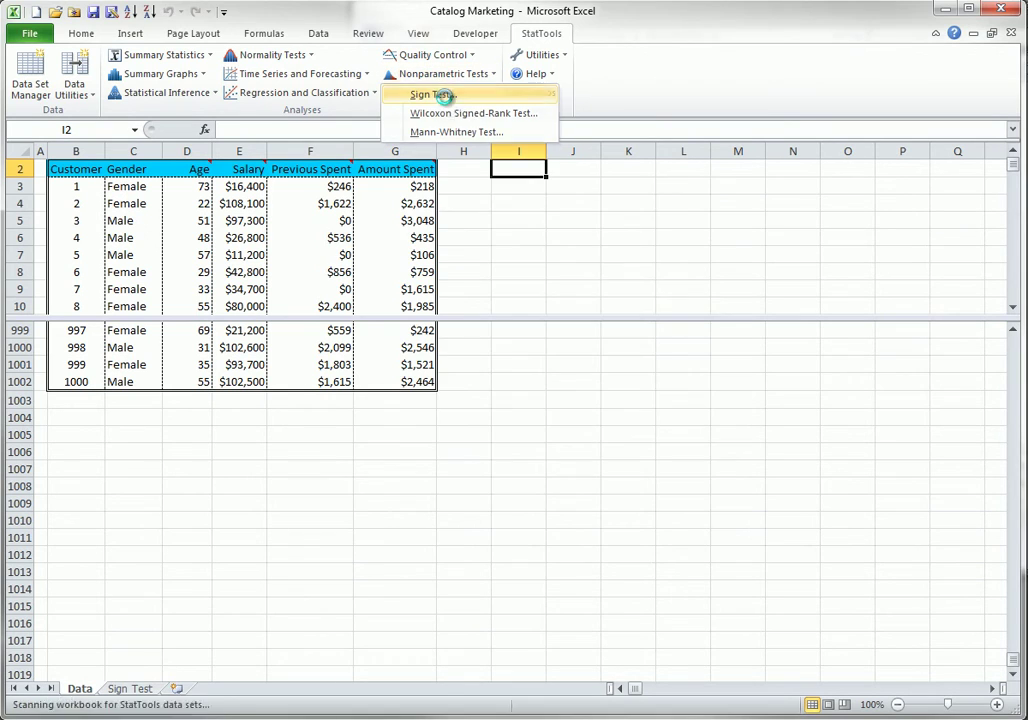
left_click(699, 284)
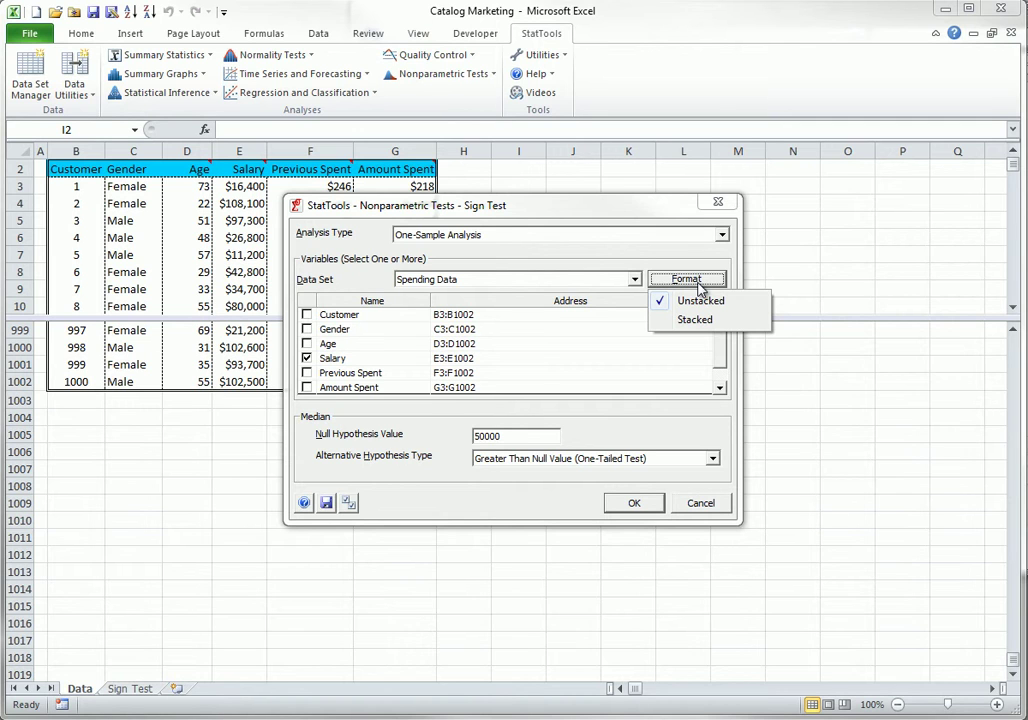
left_click(695, 319)
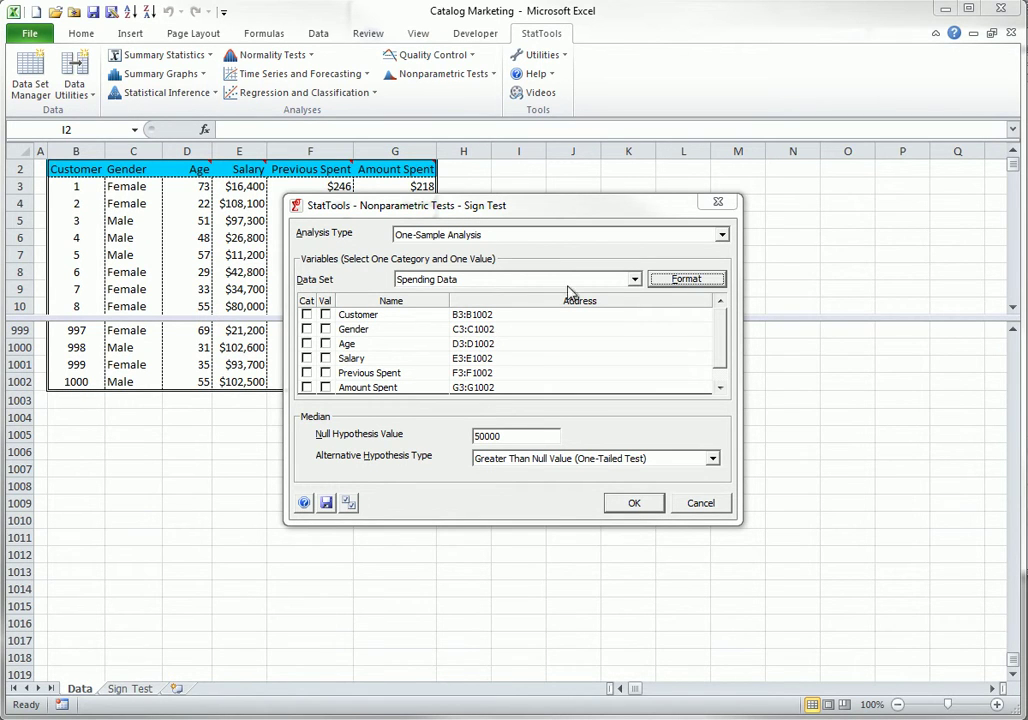
left_click(306, 329)
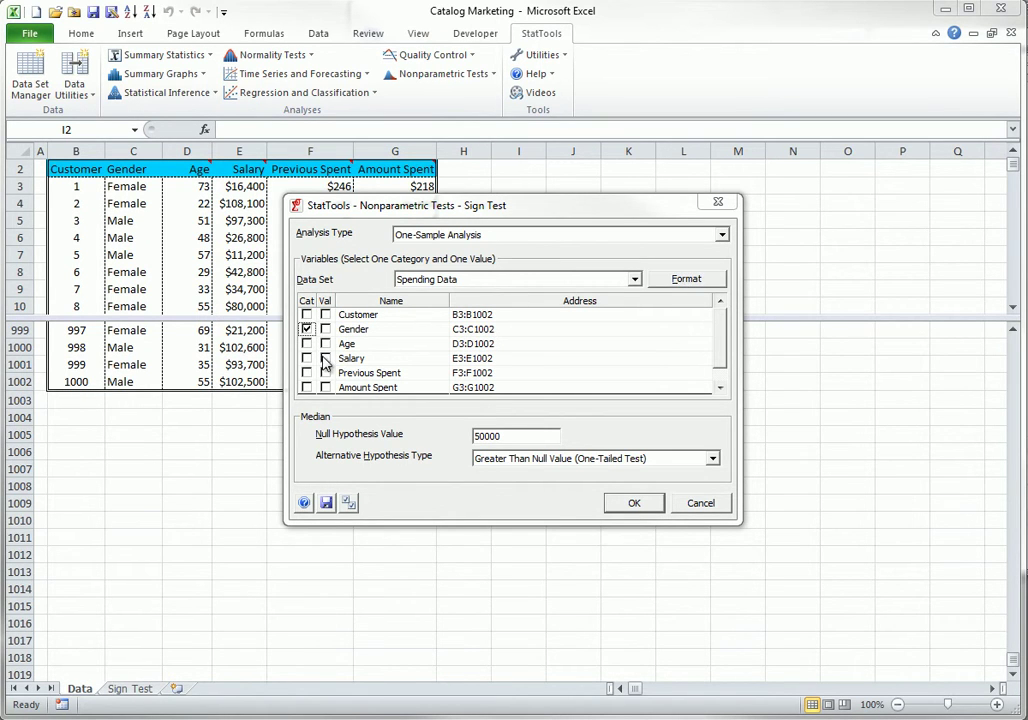
left_click(325, 358)
left_click(634, 502)
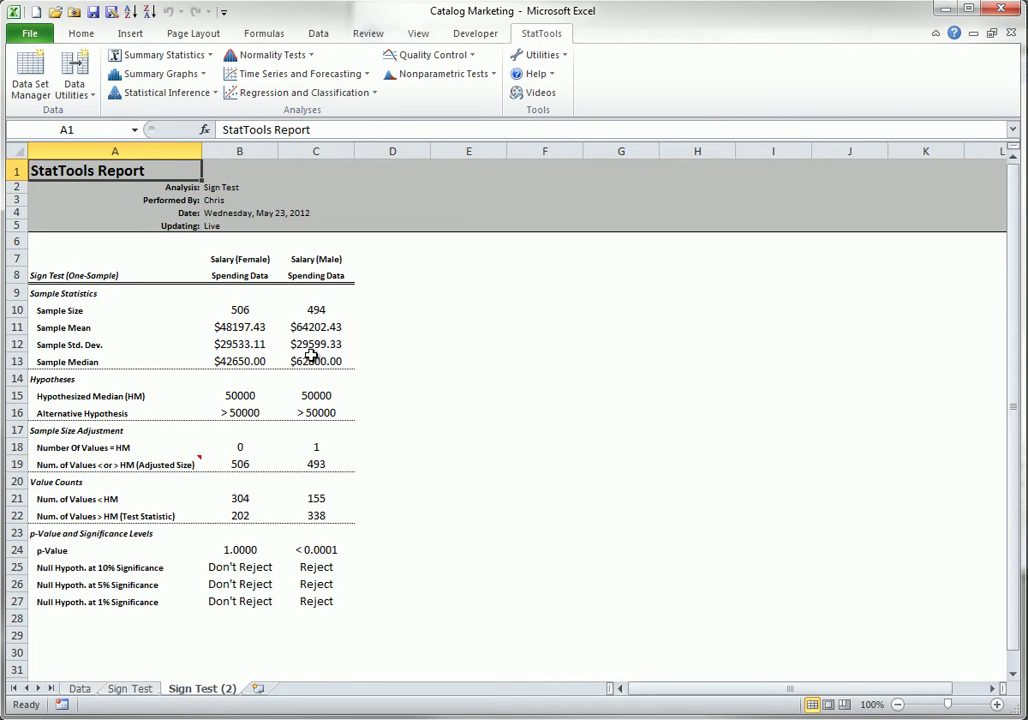
Return to the Data sheet and check which analysis types the Sign Test offers, leaving without running it
left_click(78, 690)
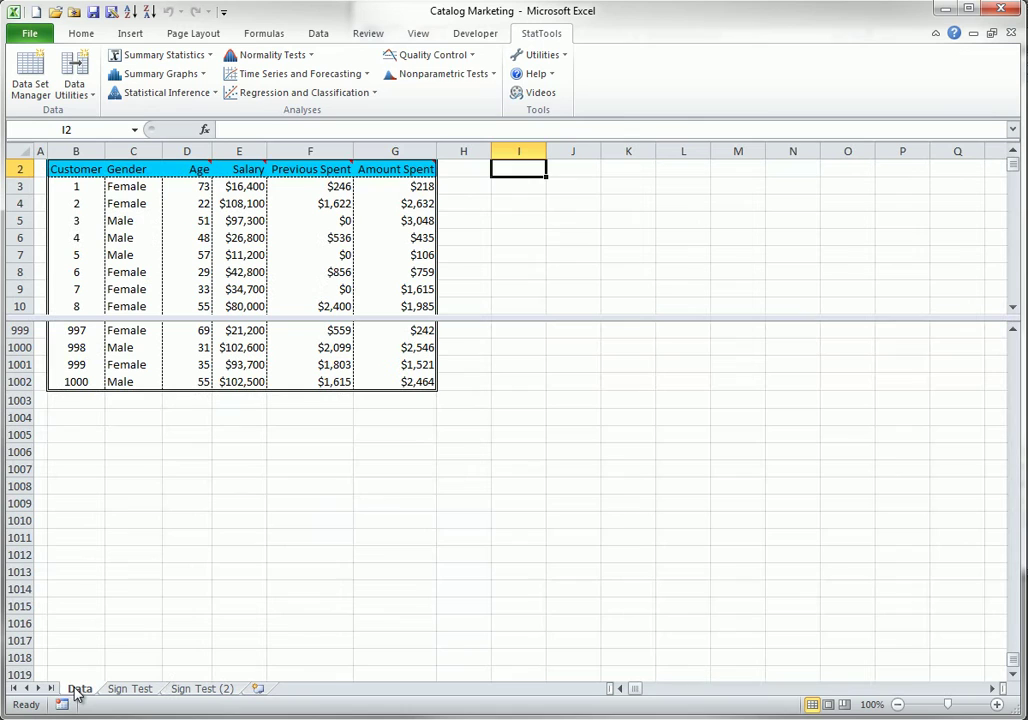
left_click(484, 75)
left_click(452, 95)
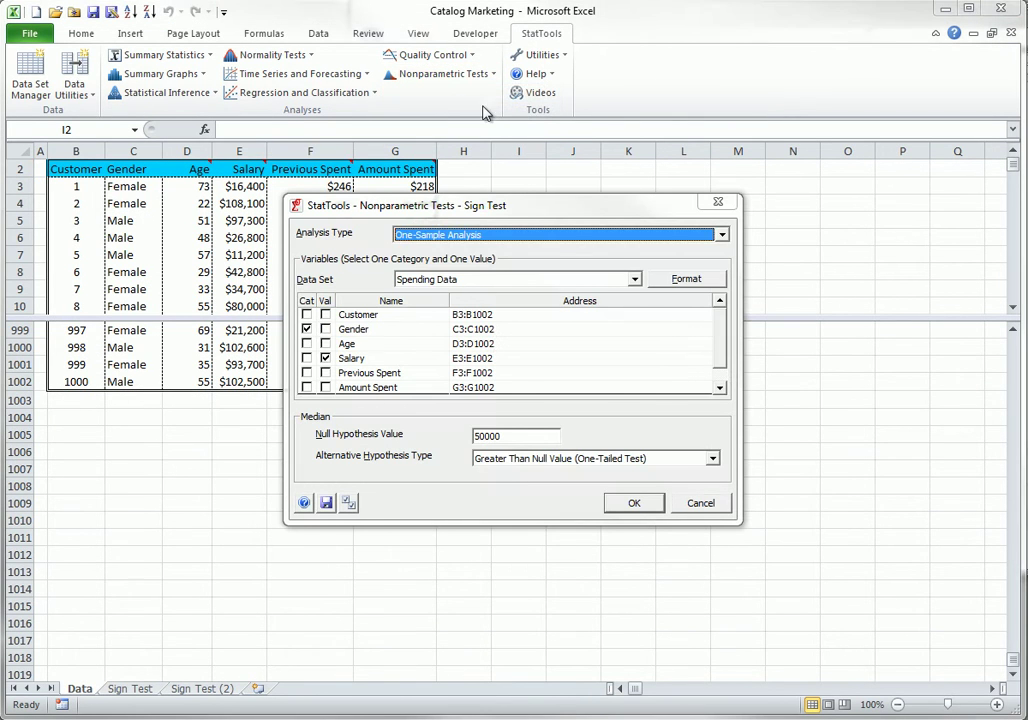
left_click(723, 234)
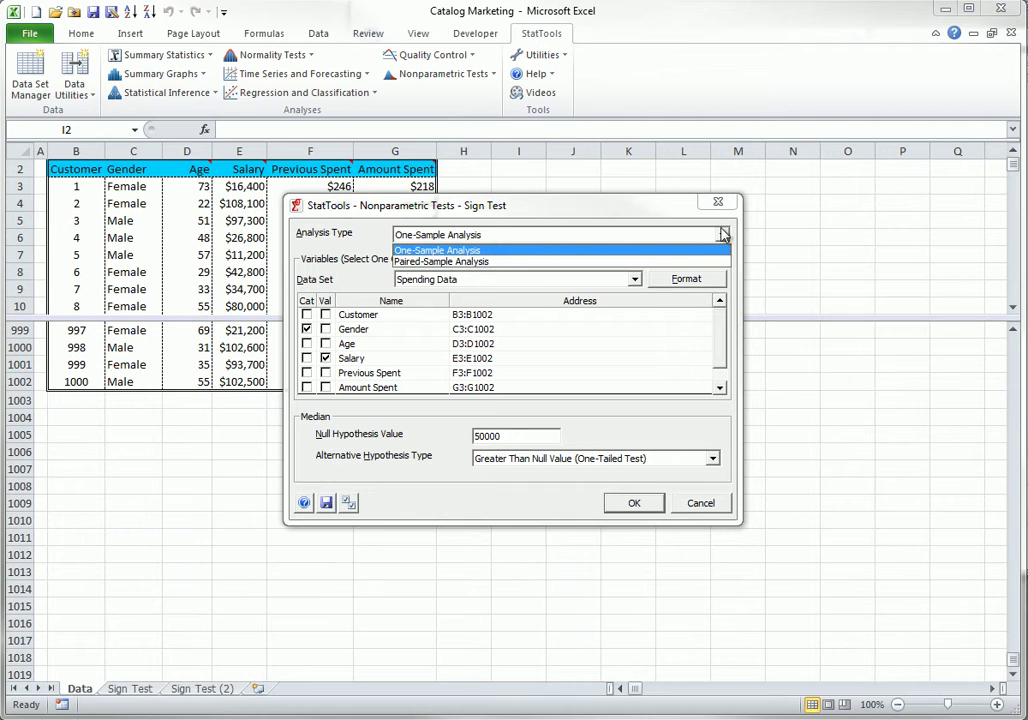
left_click(700, 504)
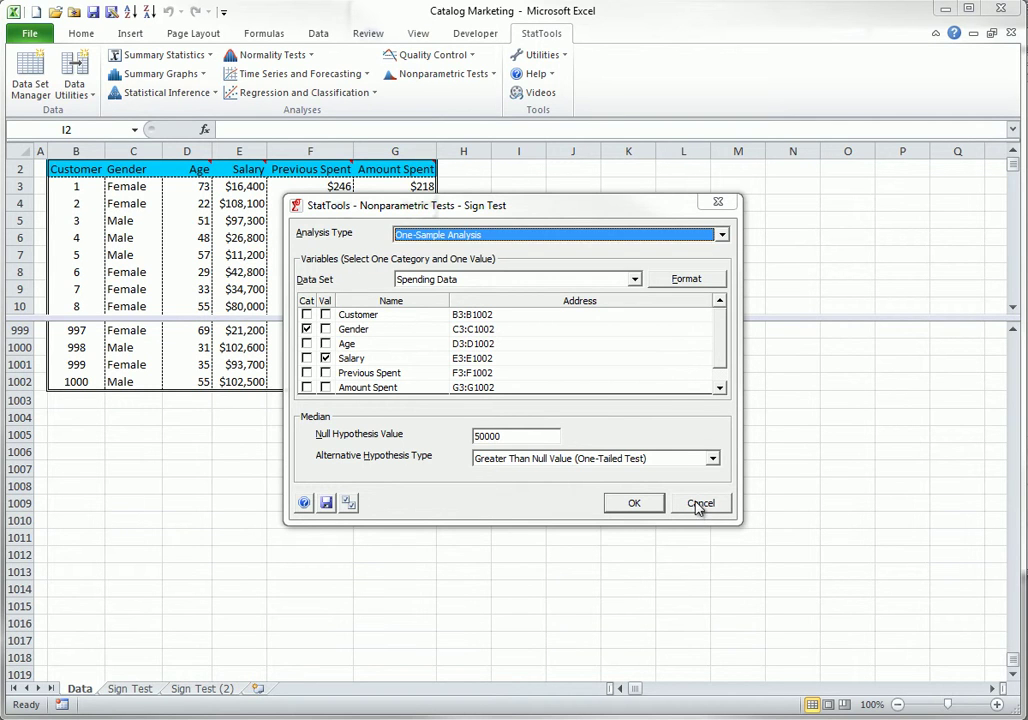
left_click(699, 505)
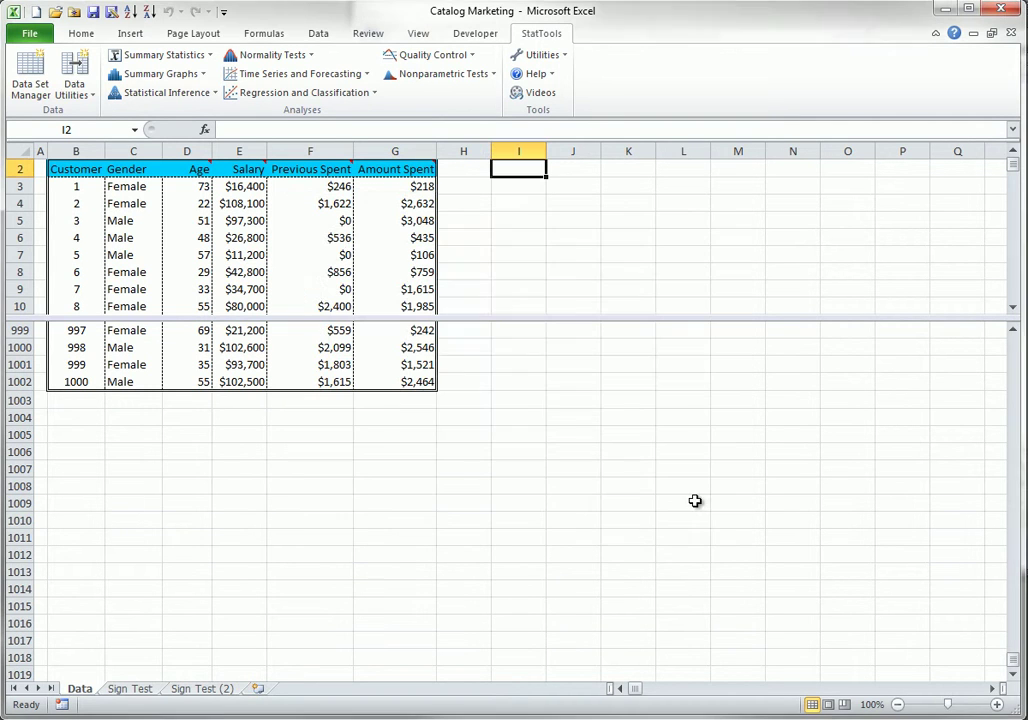
Run a one-sample Wilcoxon Signed-Rank Test on Salary with a null median of 50000 and the one-tailed Greater Than Null Value alternative
left_click(478, 75)
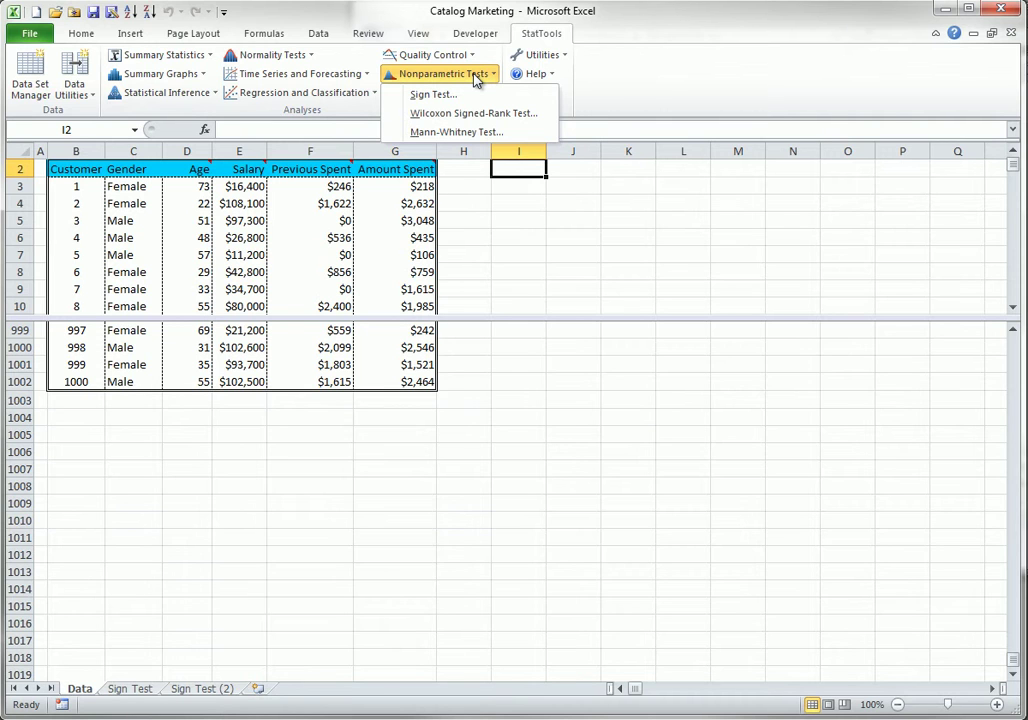
left_click(457, 113)
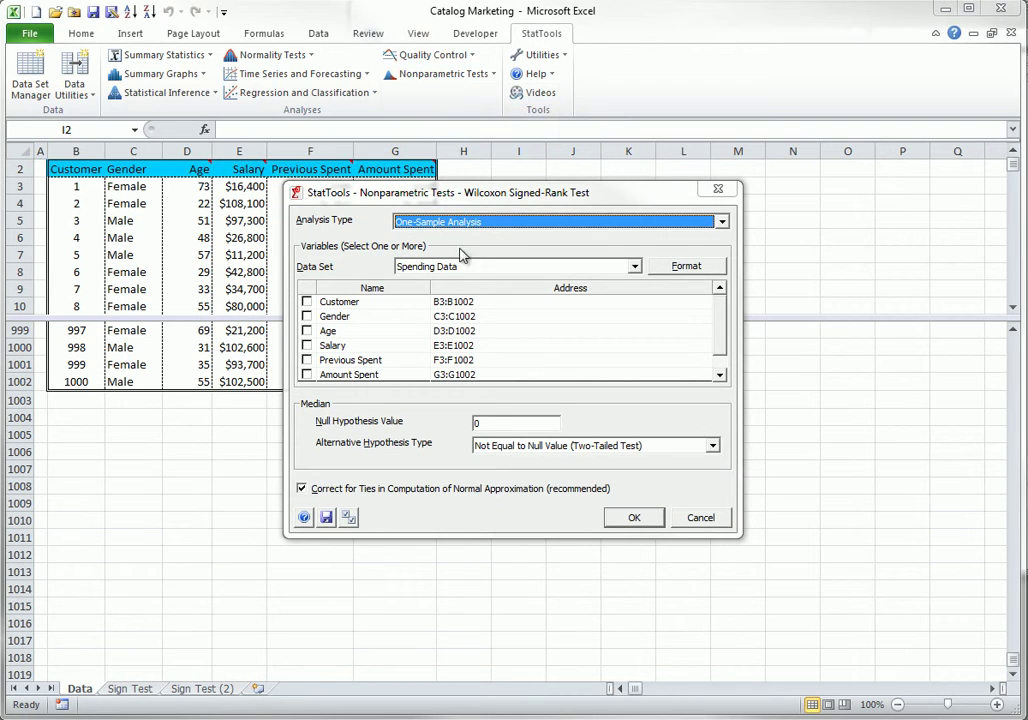
left_click(307, 345)
double_click(478, 423)
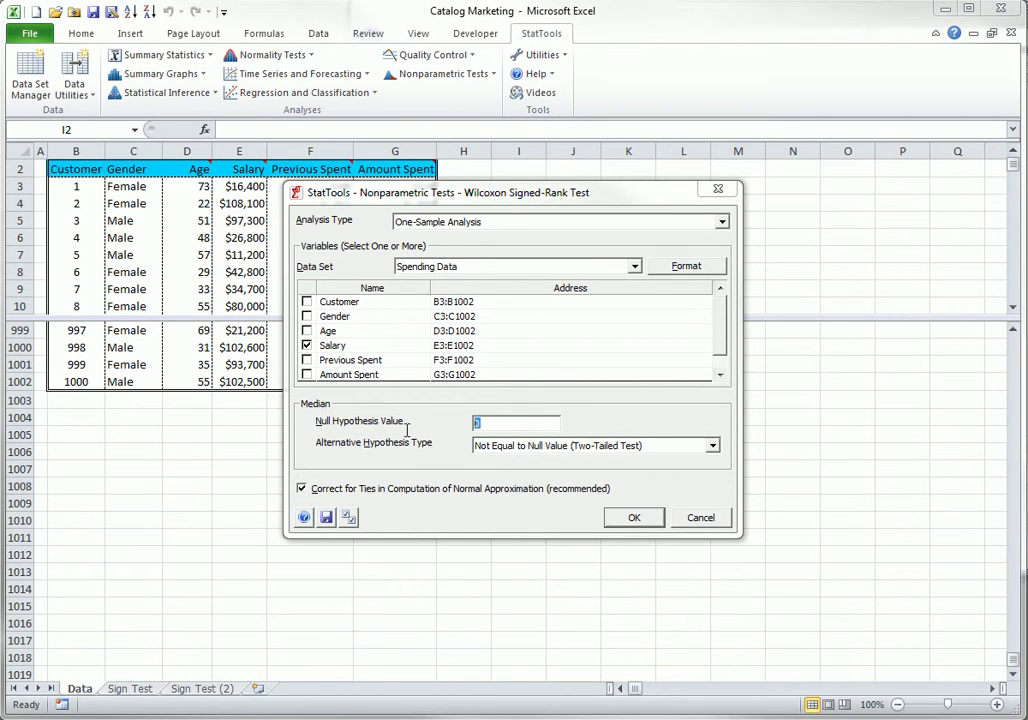
type("50000")
left_click(712, 446)
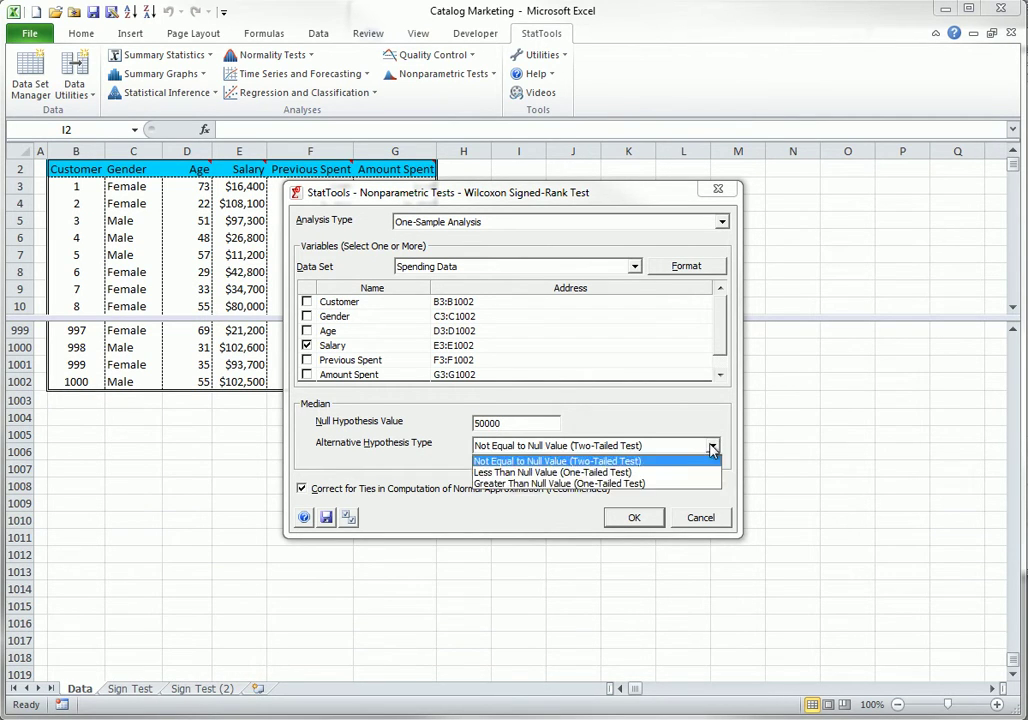
left_click(560, 484)
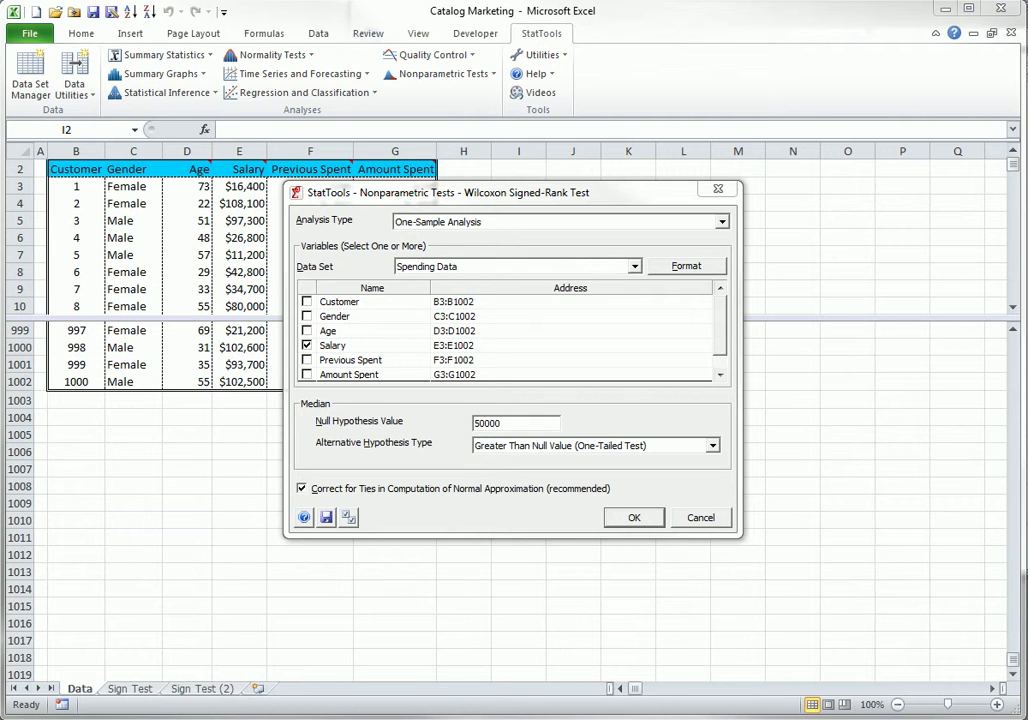
left_click(628, 519)
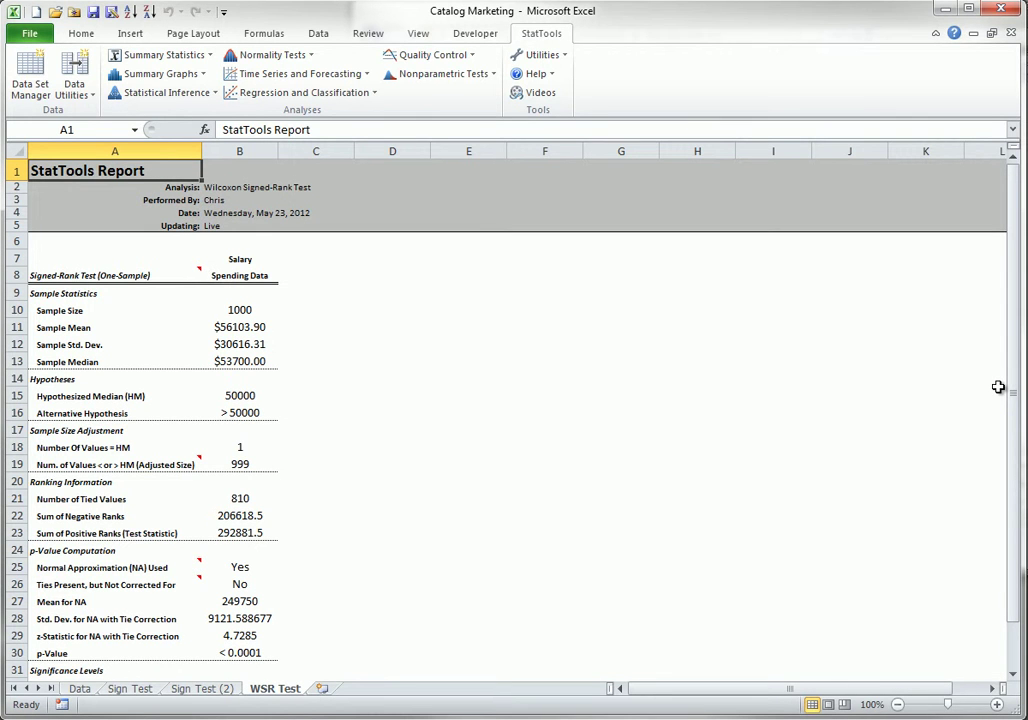
left_click_drag(998, 387, 998, 415)
scroll(998, 415, "down", 1)
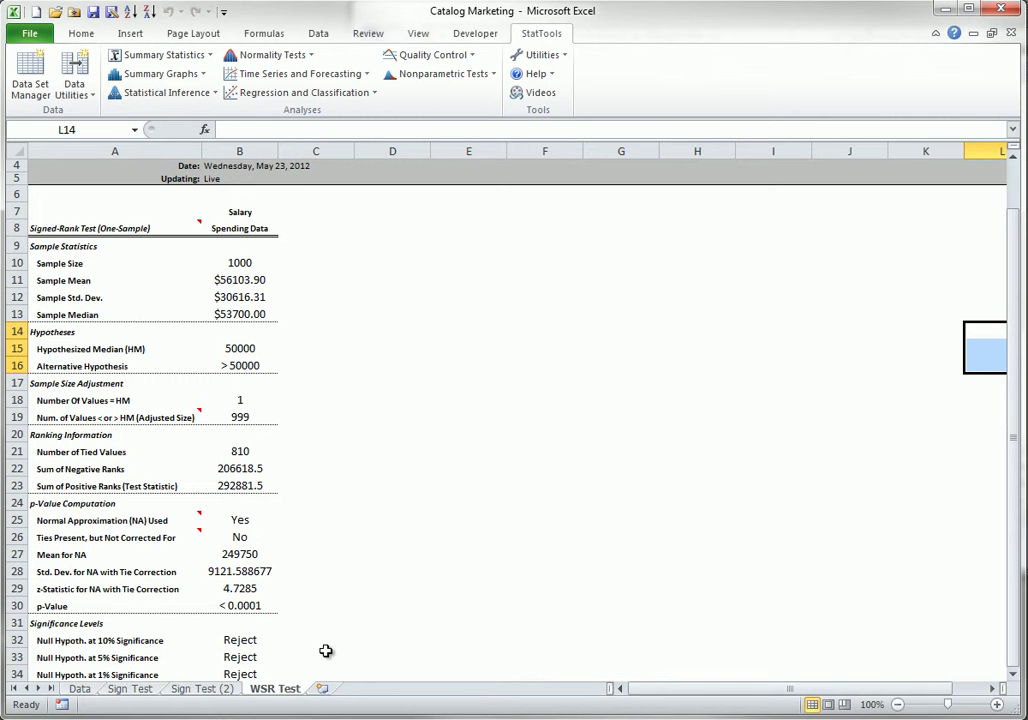
Set up a Mann-Whitney Test on the Data sheet in Stacked format, with Gender as the category and Amount Spent as the value
left_click(79, 689)
left_click(440, 73)
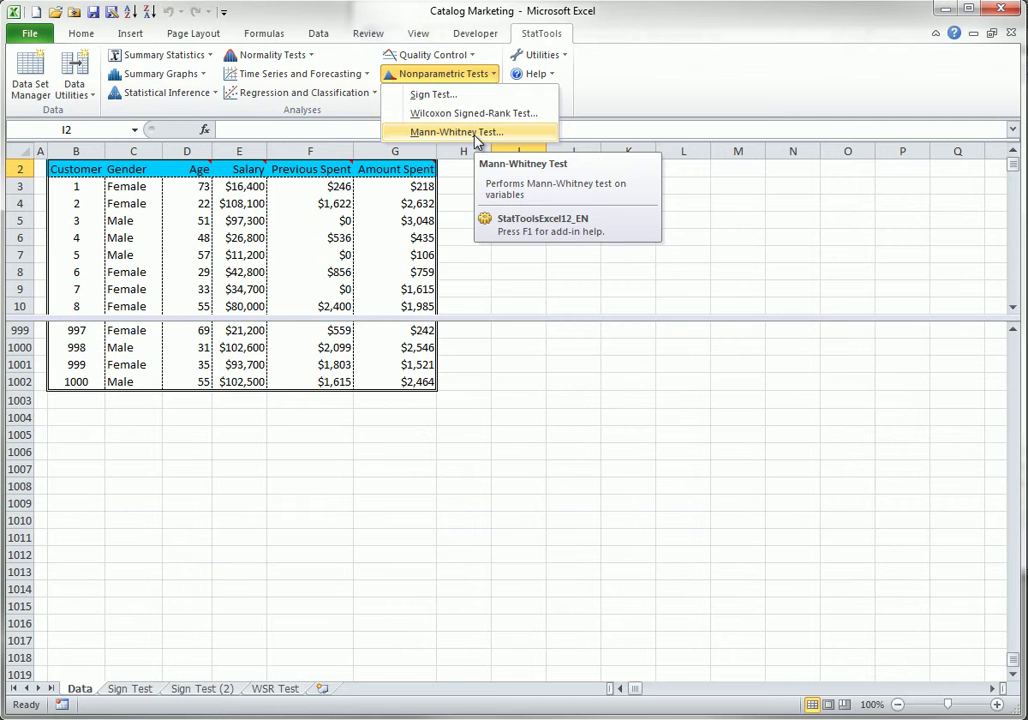
left_click(475, 134)
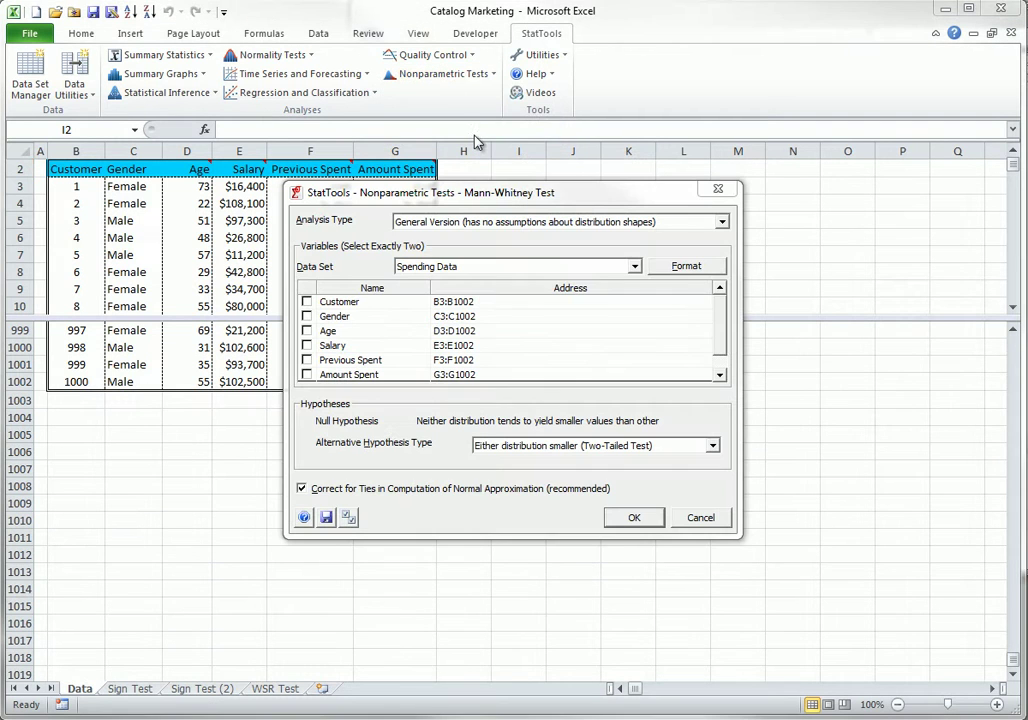
left_click(722, 223)
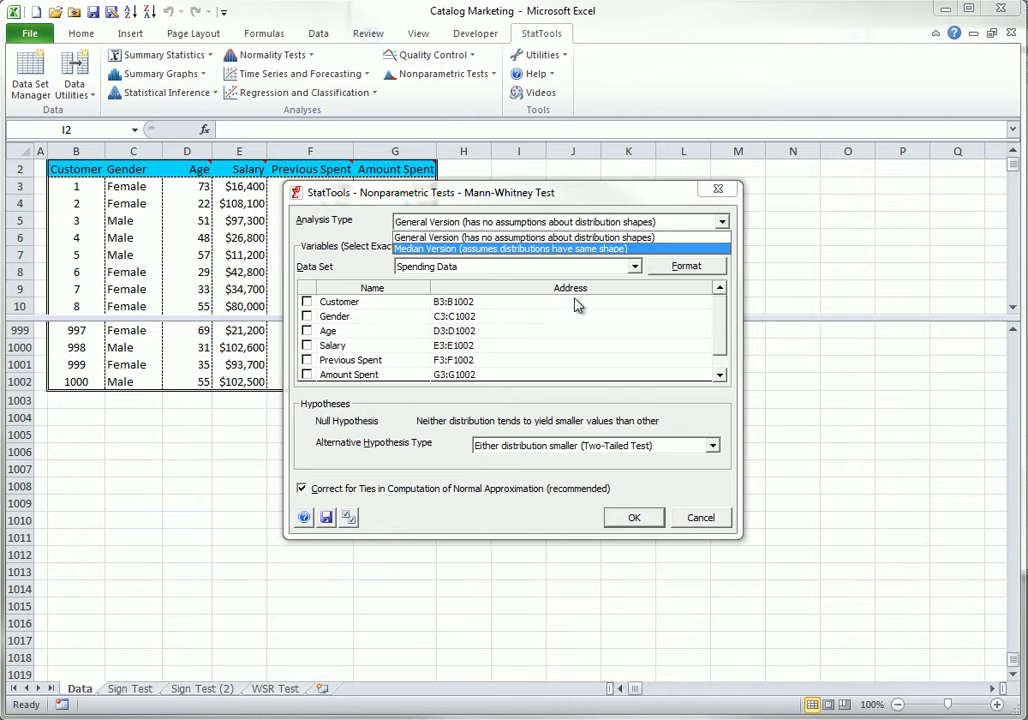
left_click(703, 271)
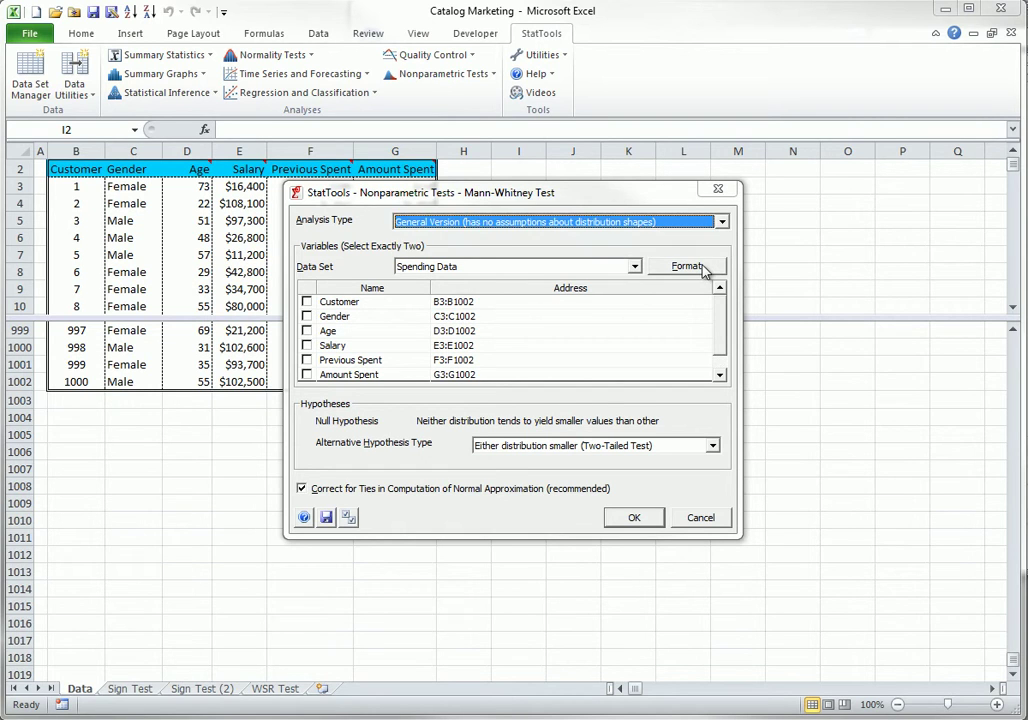
left_click(703, 271)
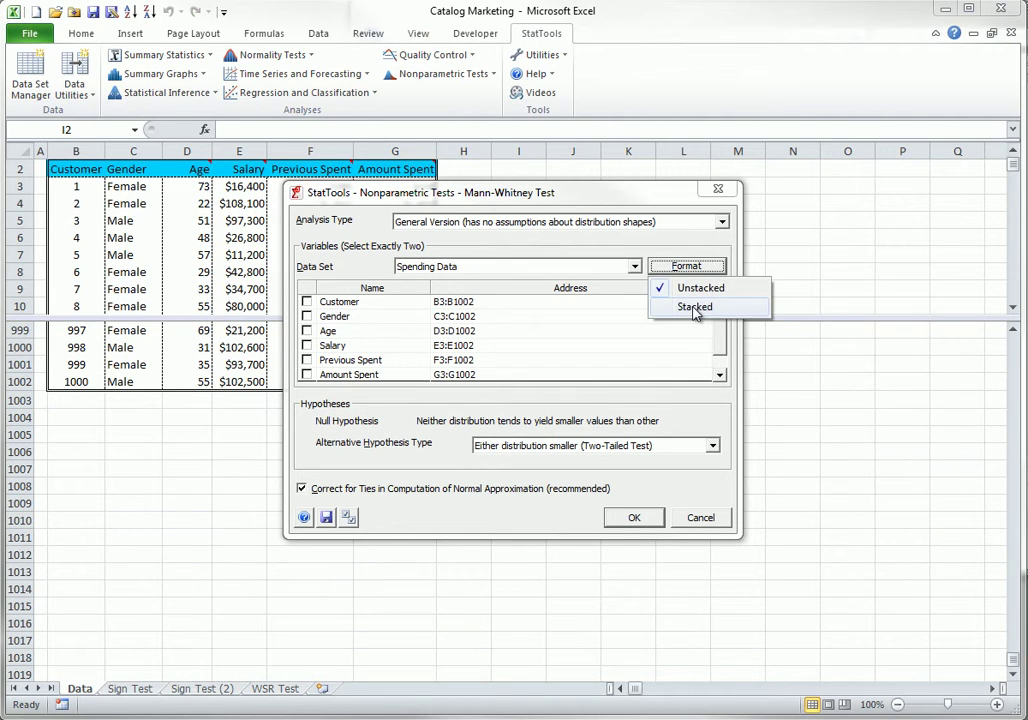
left_click(705, 305)
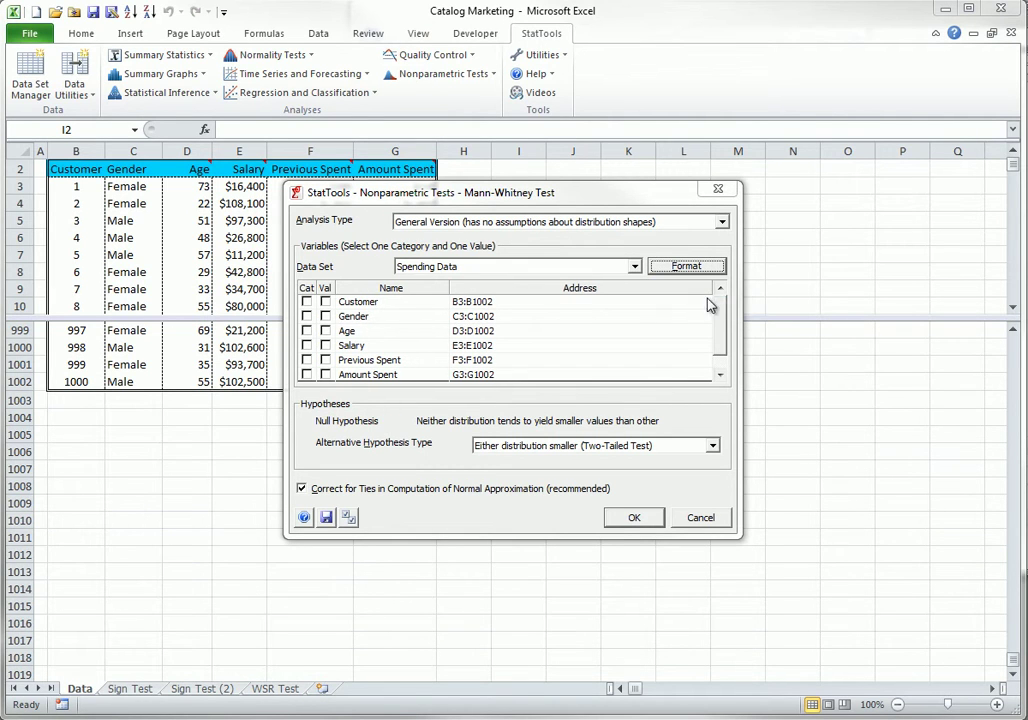
left_click(308, 317)
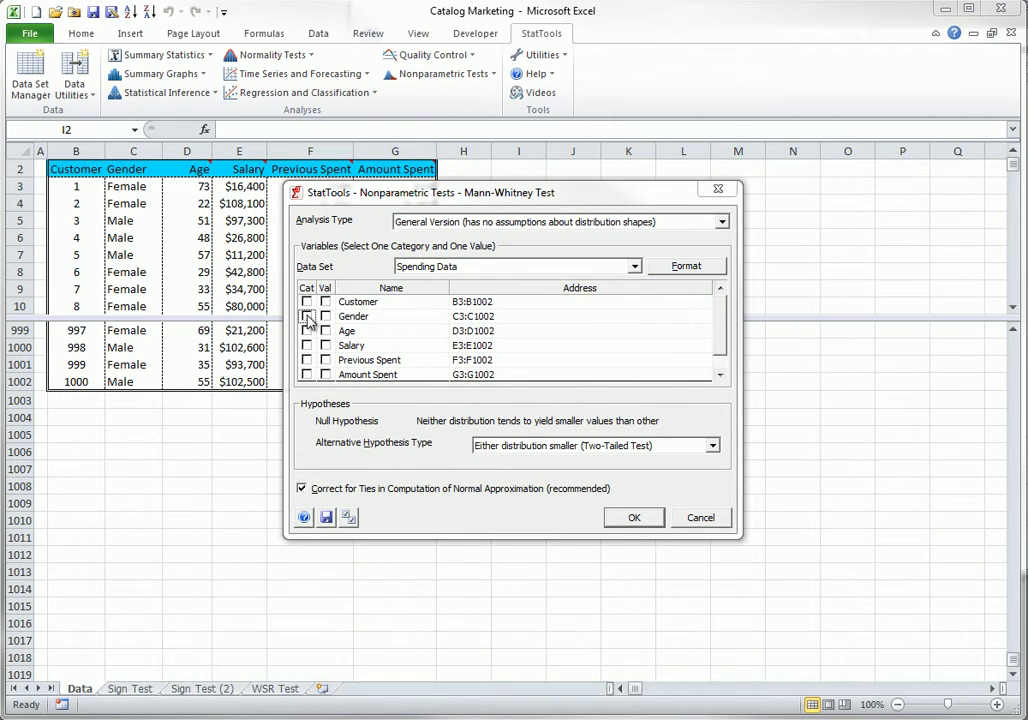
left_click(326, 375)
Run the Mann-Whitney Test in its Median Version with a two-tailed alternative, comparing the Female and Male categories
left_click(713, 446)
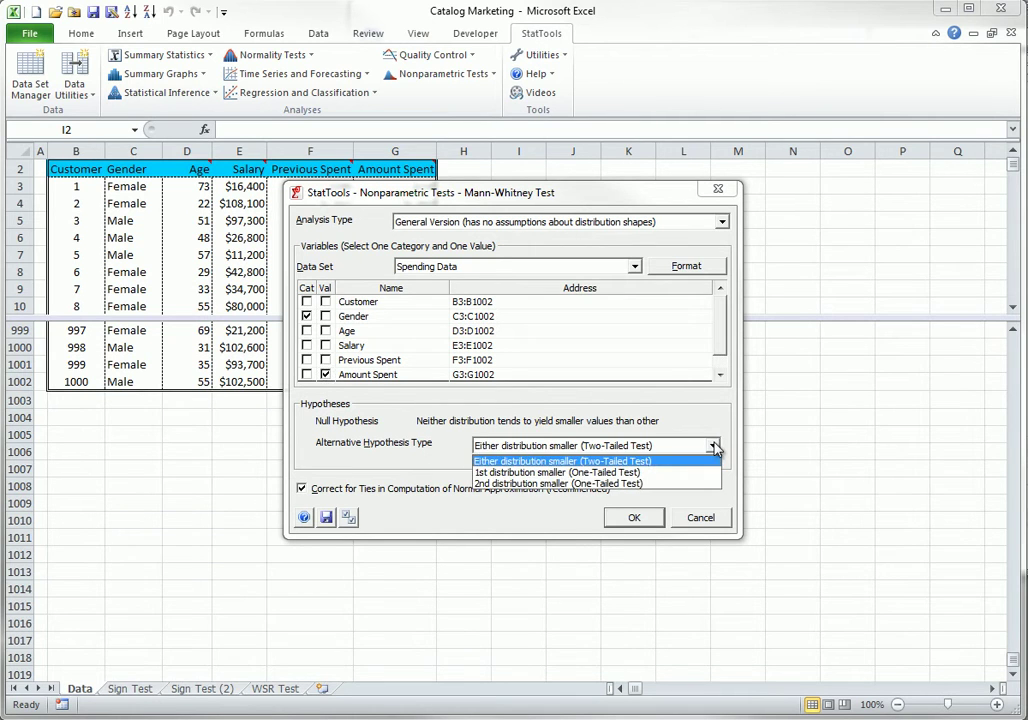
left_click(595, 462)
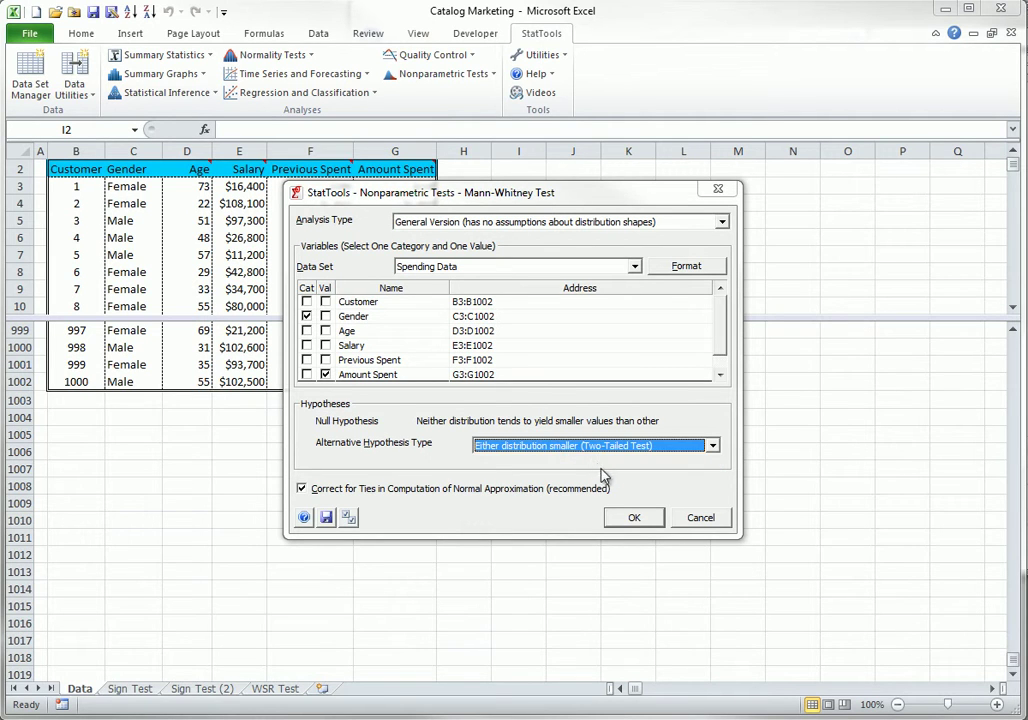
left_click(721, 222)
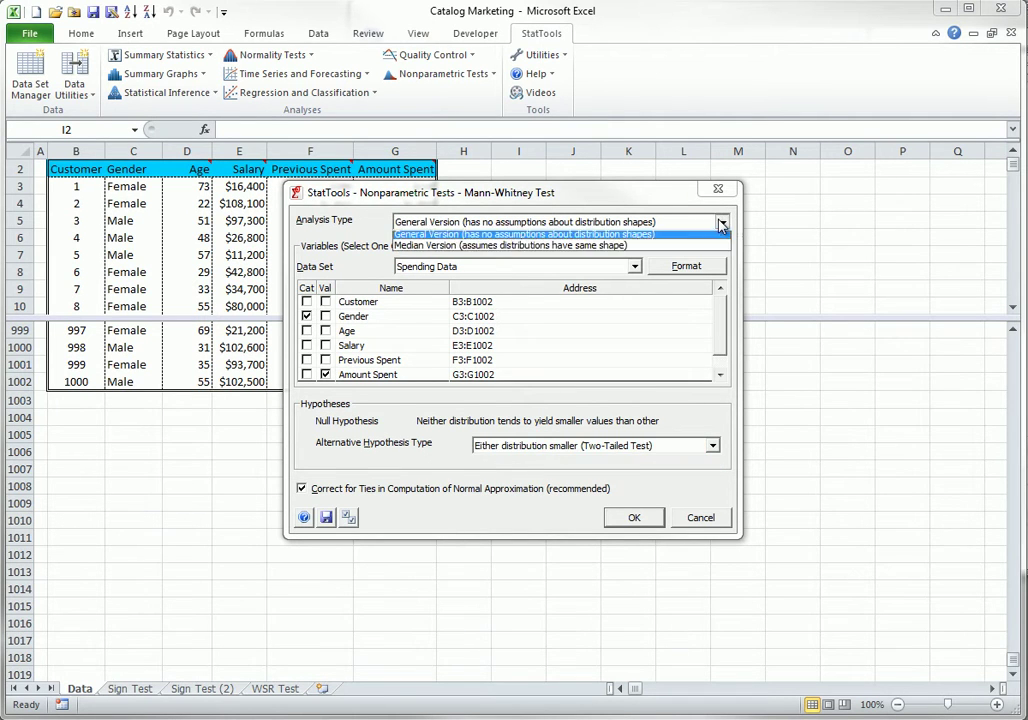
left_click(535, 248)
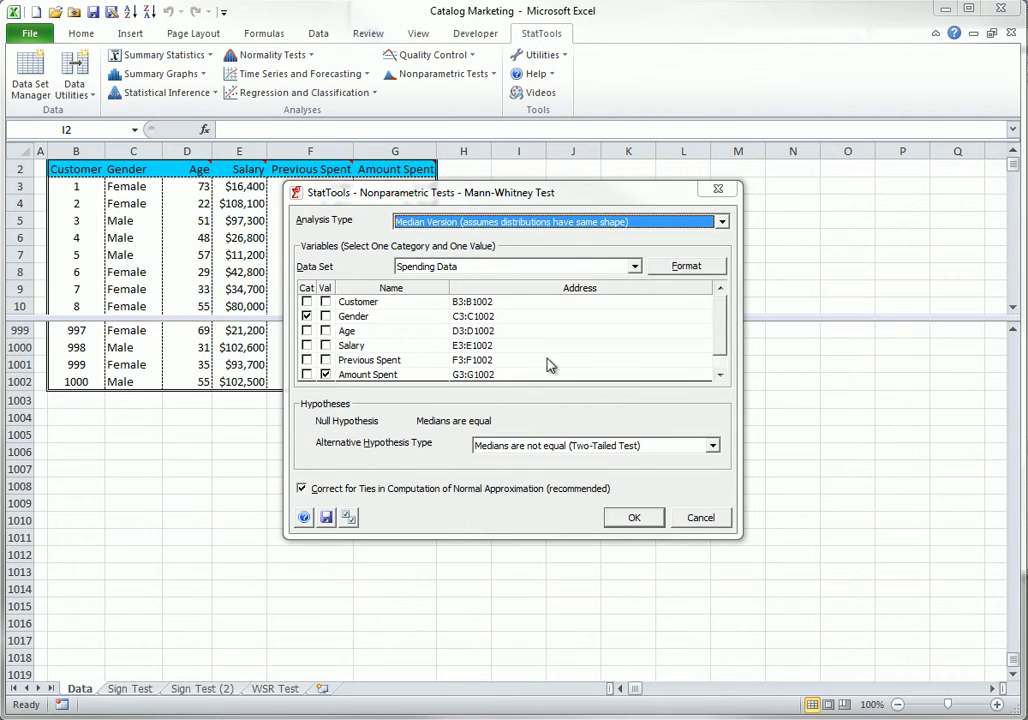
left_click(634, 517)
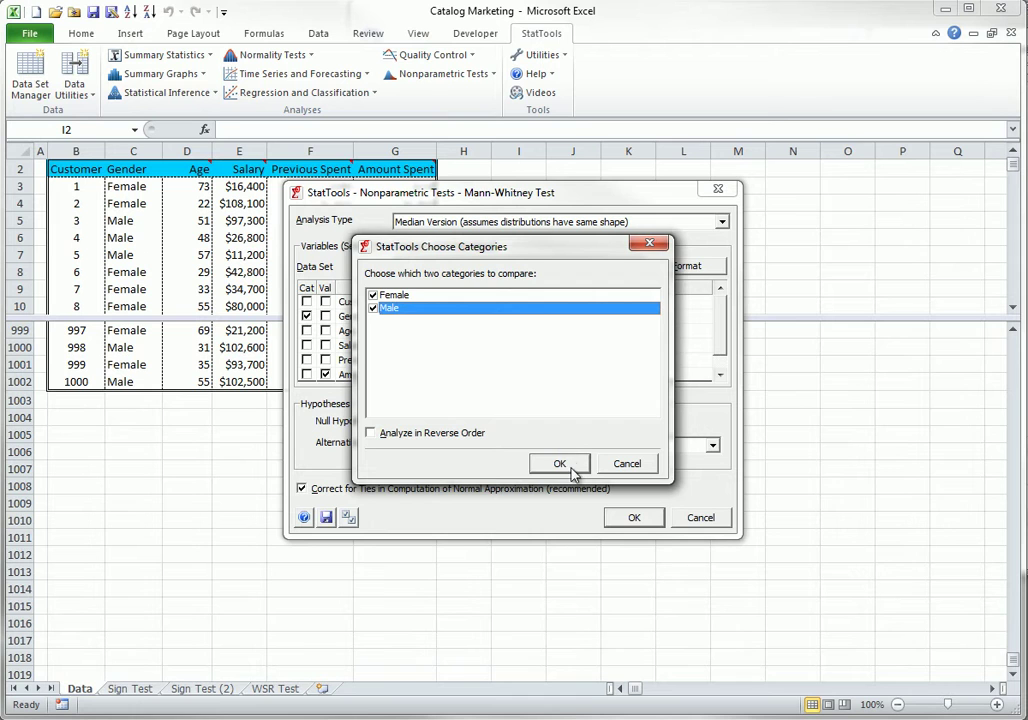
left_click(559, 463)
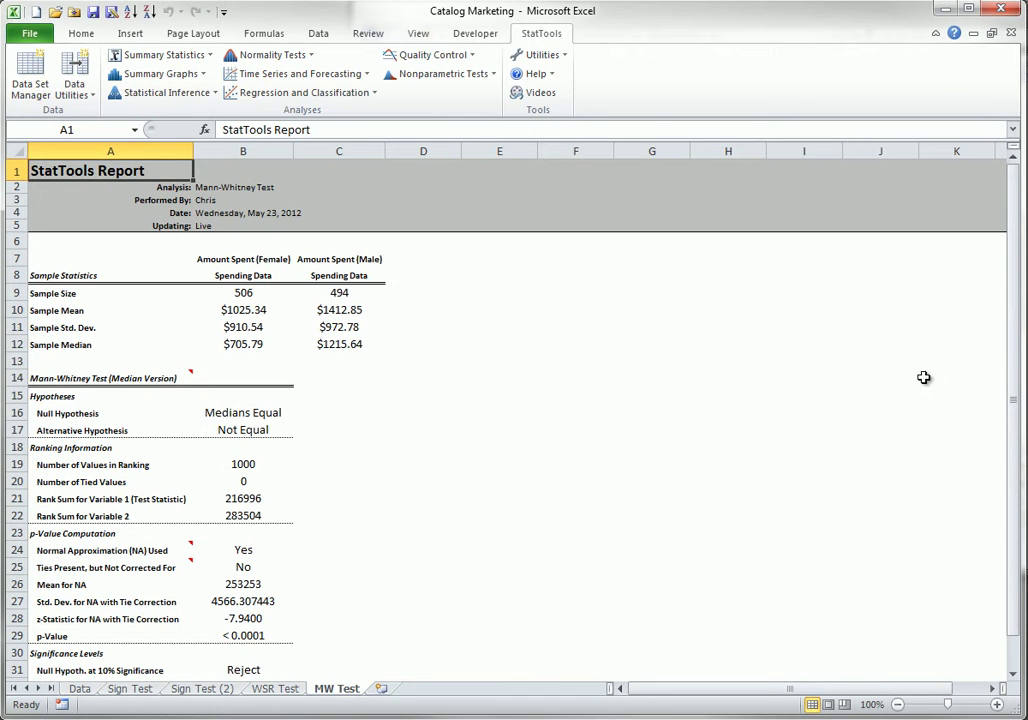
left_click_drag(1012, 318, 1010, 397)
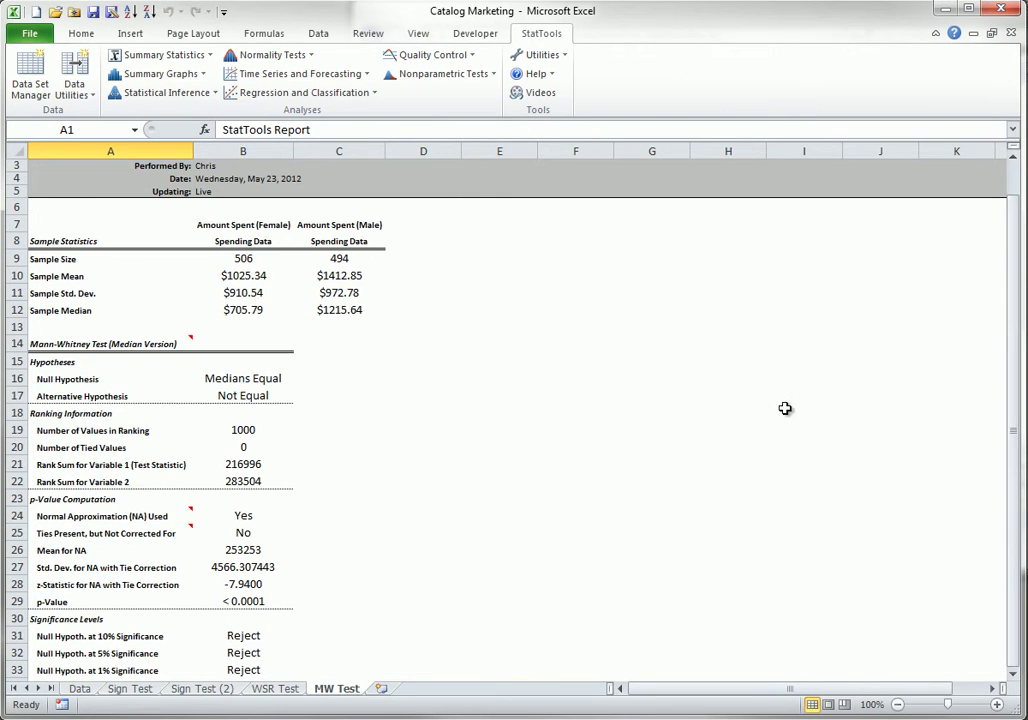